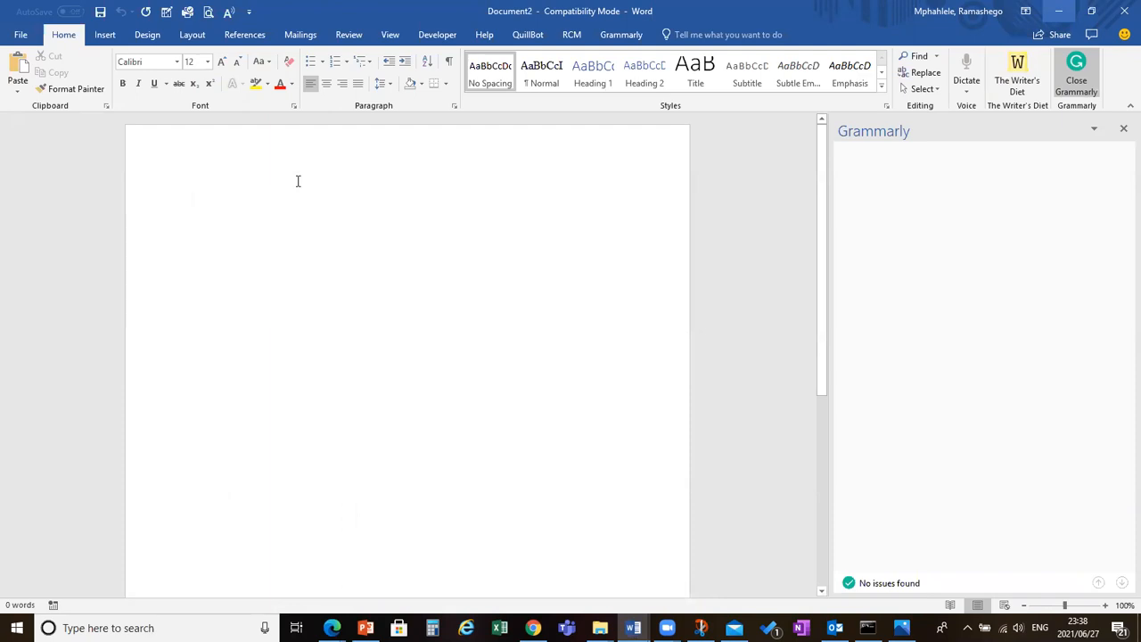
# Write the title line "Mathematics Lesson plan" at the start of the document, with "Lesson" spelled correctly
pyautogui.write('ics Lsson plan')
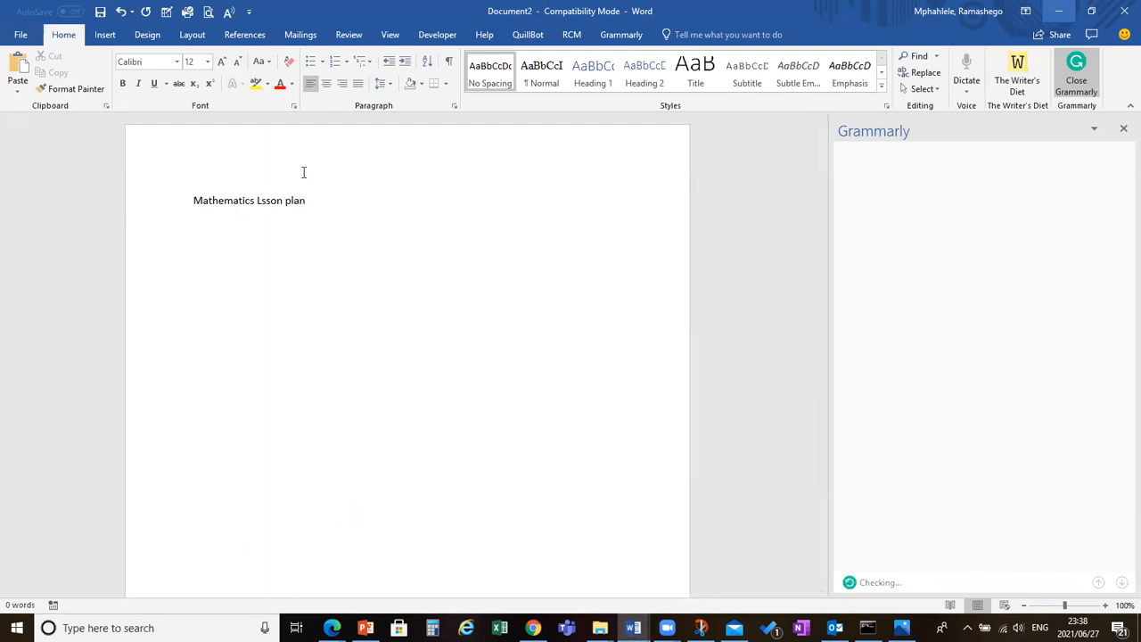
pyautogui.click(264, 200)
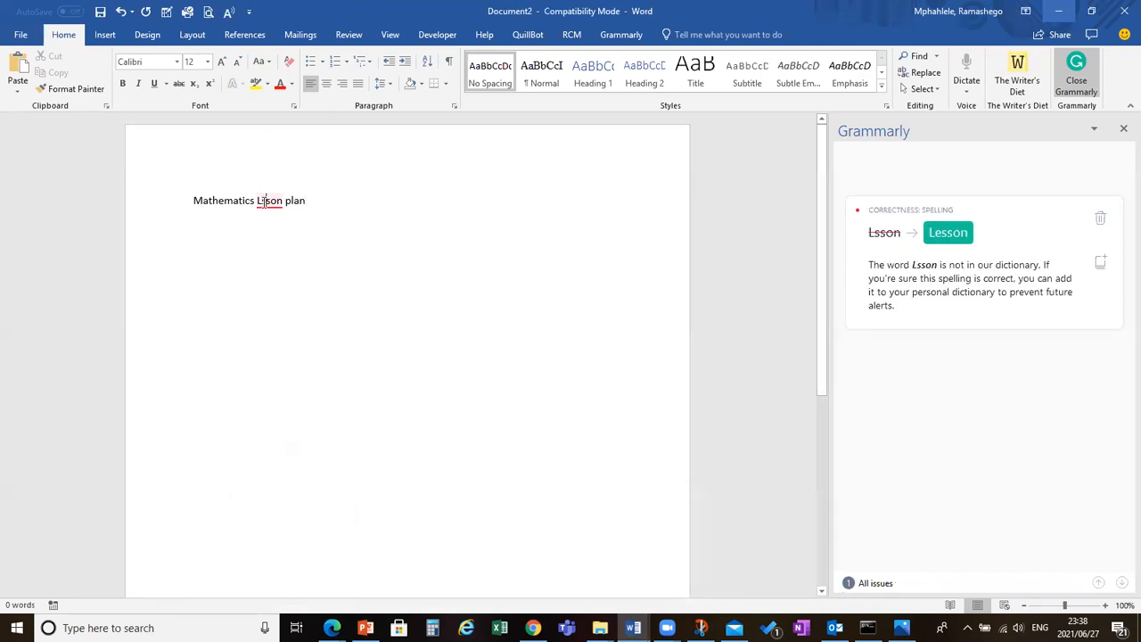
pyautogui.write('e')
# Add the lines "Grade 4" and "Name of the teacher" below the title
pyautogui.click(315, 201)
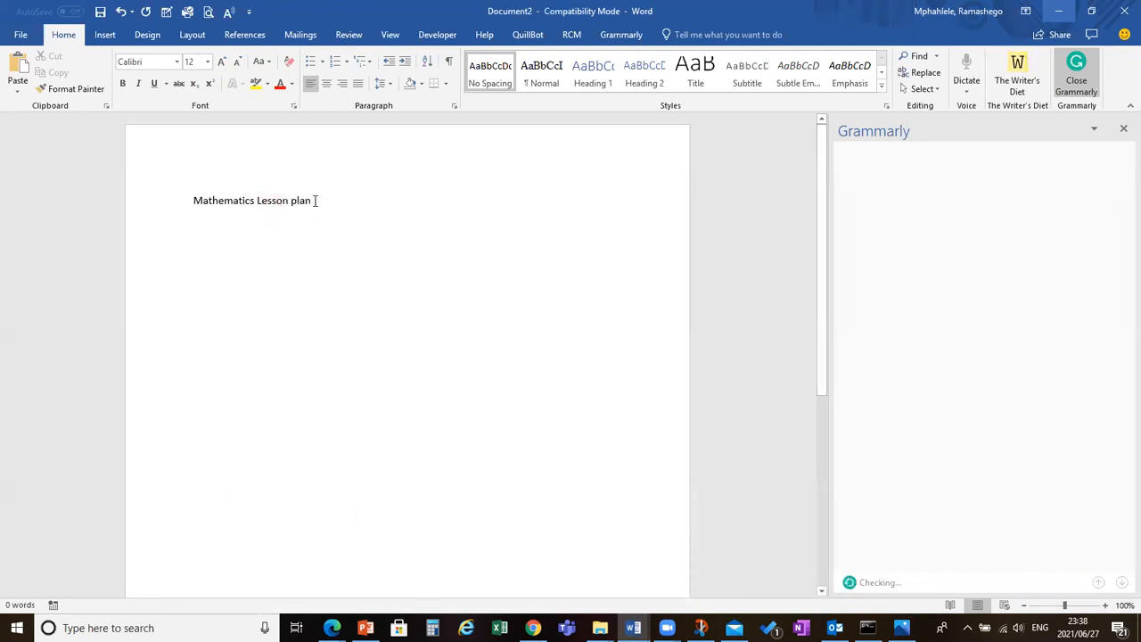
pyautogui.press('Return')
pyautogui.write('Grade ')
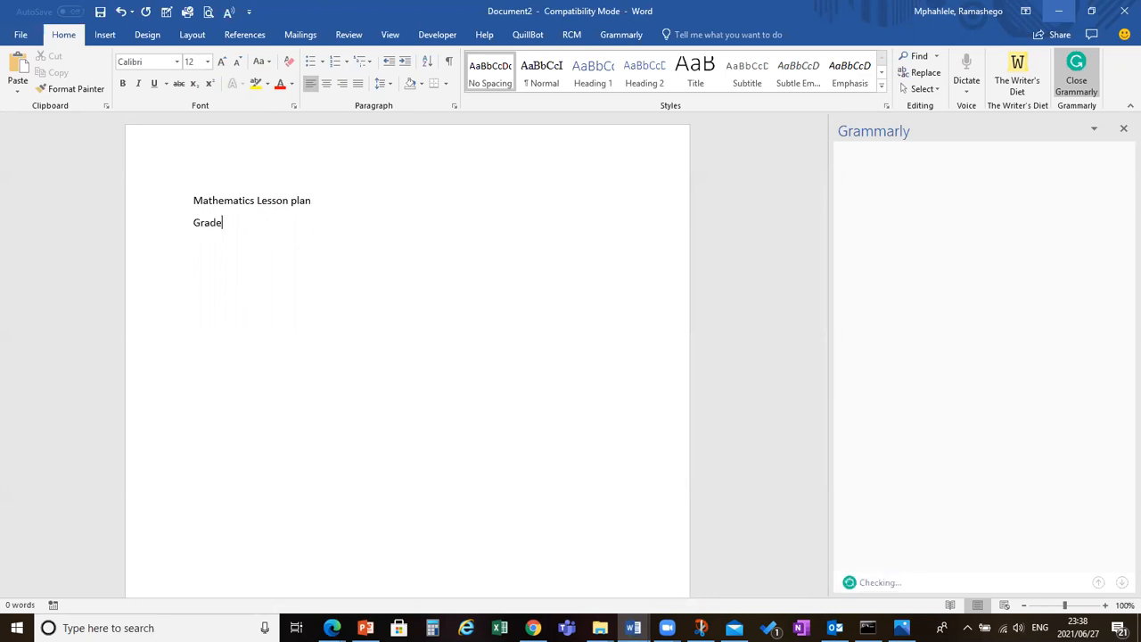
pyautogui.write('4')
pyautogui.press('Return')
pyautogui.write('Name of the teacher')
pyautogui.press('Return')
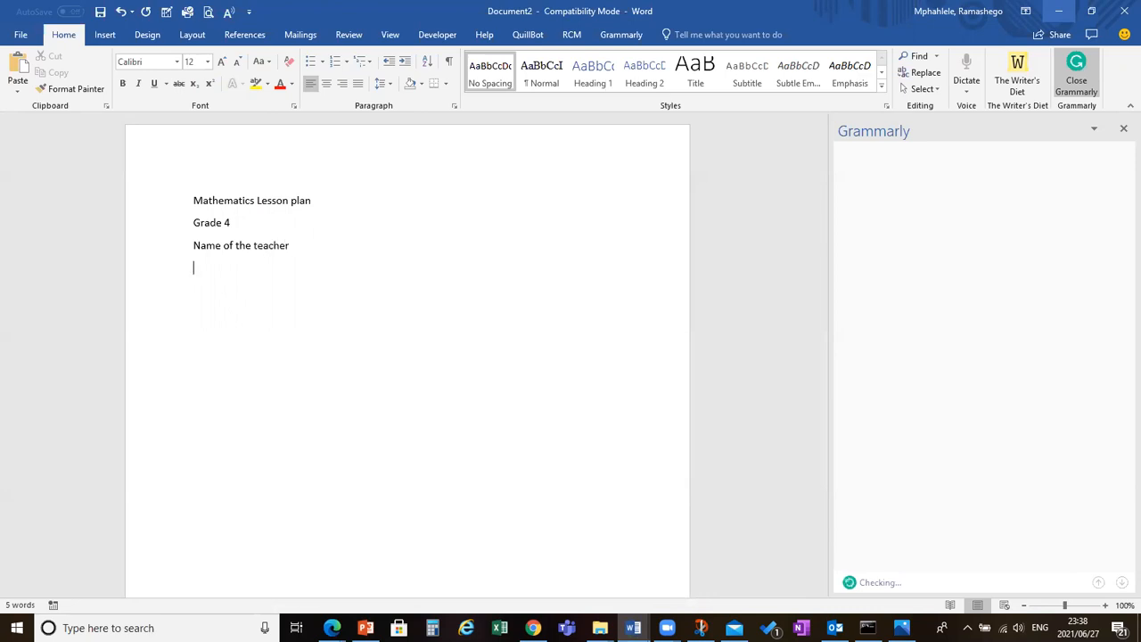
# Add the lines "Duration: 30 Minutes" and "Topic: Fractions" below the teacher line
pyautogui.write('Duration:  30 Minutes')
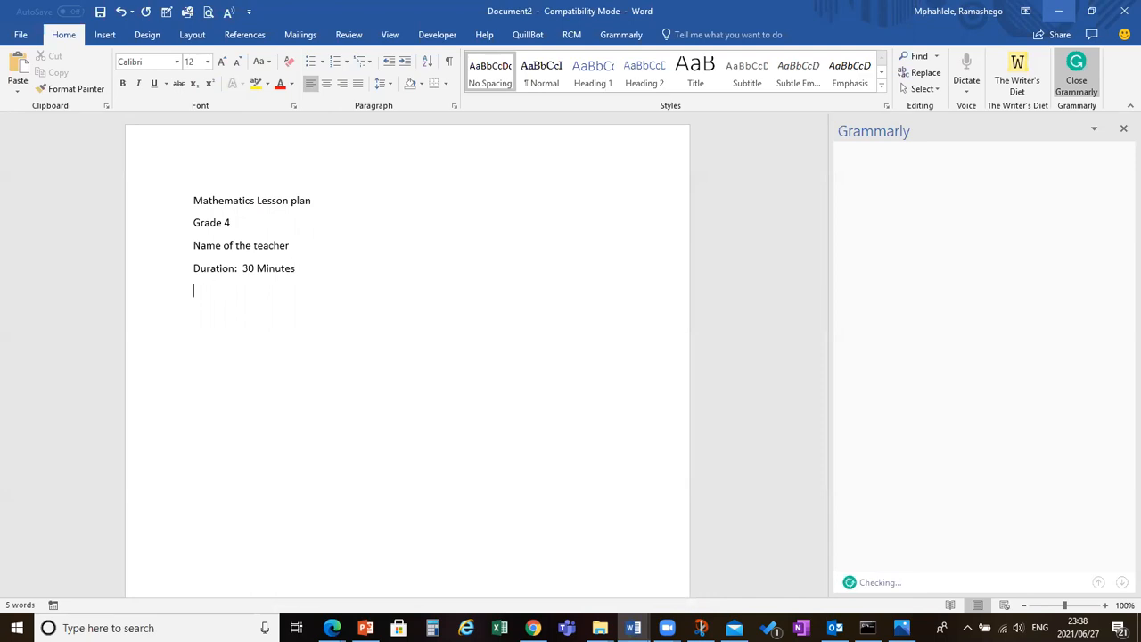
pyautogui.press('Return')
pyautogui.write('Topic ')
pyautogui.write(';')
pyautogui.press('BackSpace')
pyautogui.press('BackSpace')
pyautogui.write(': Fractions')
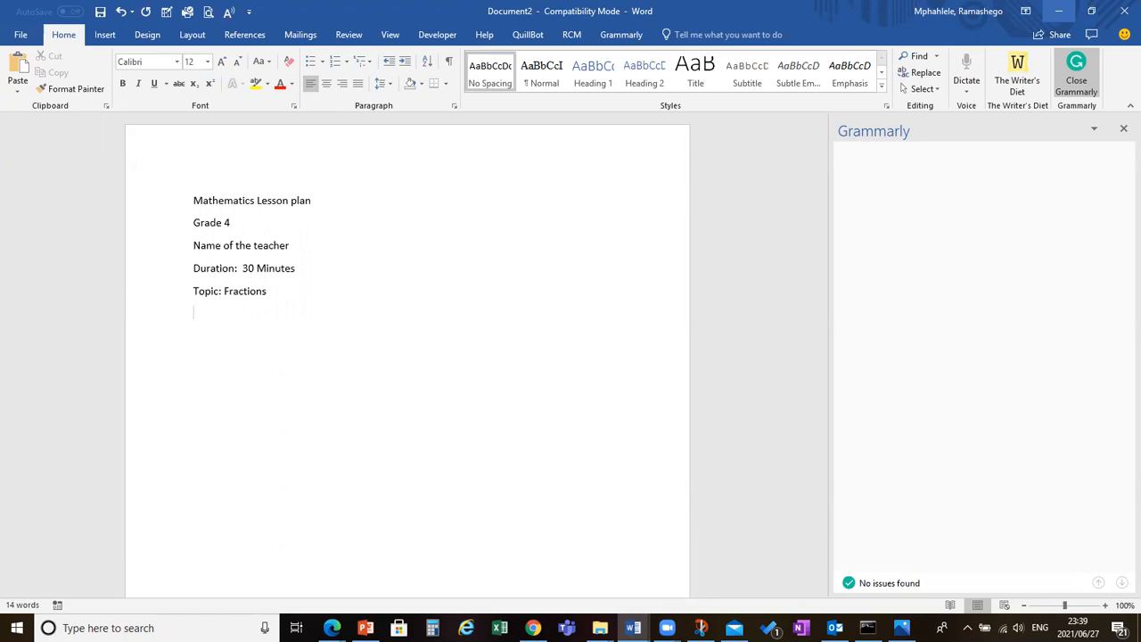
# Insert a table with two columns and two rows below the topic line
pyautogui.click(105, 36)
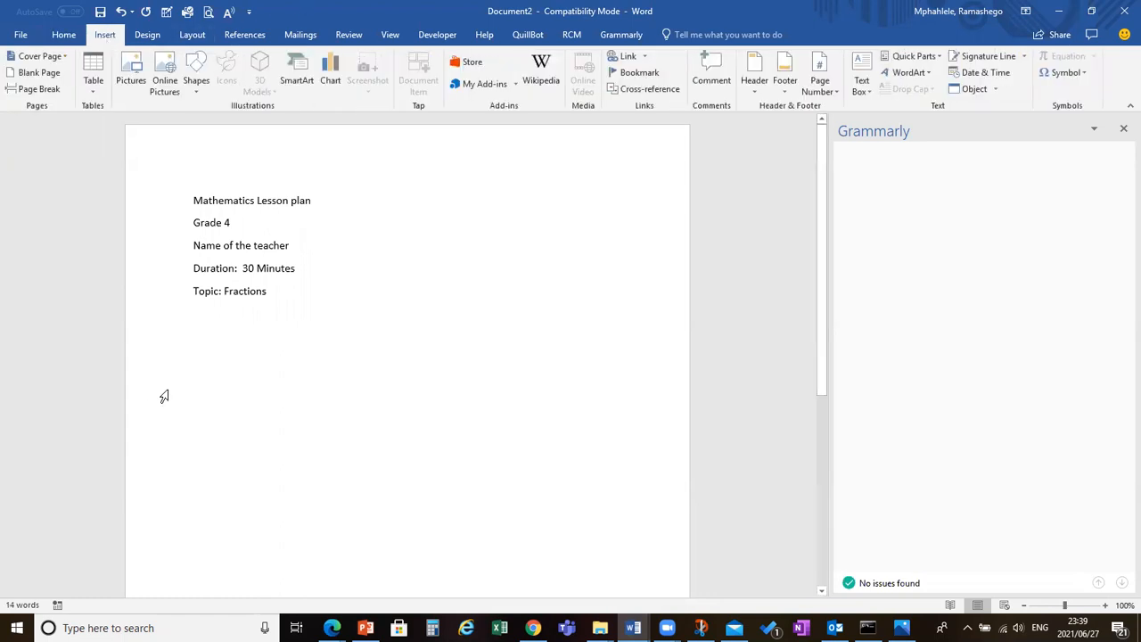
pyautogui.click(94, 73)
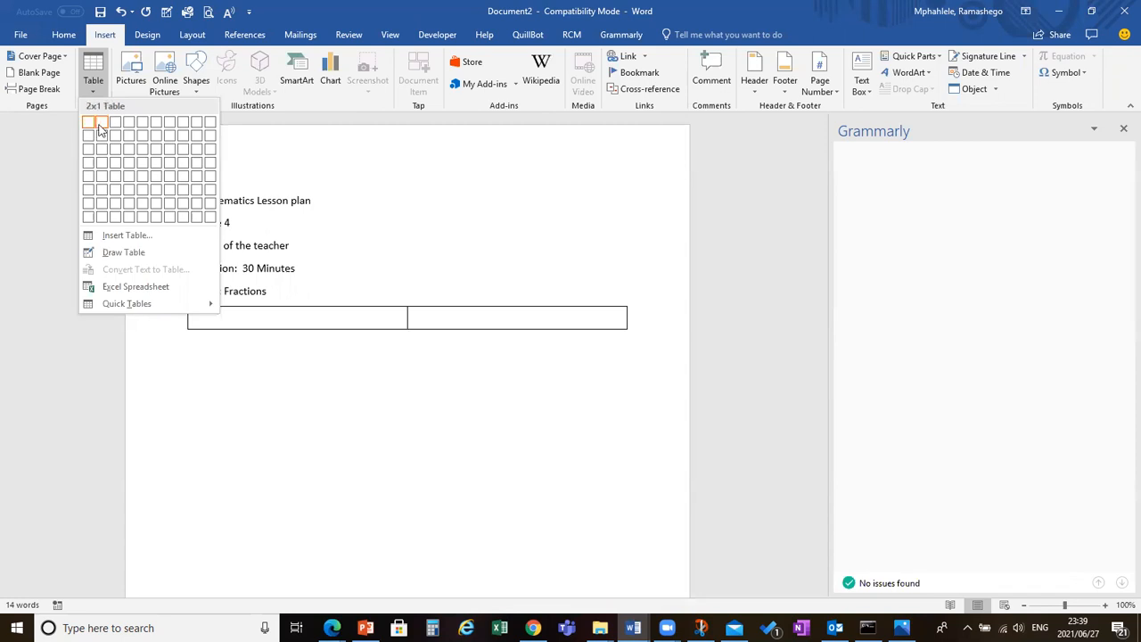
pyautogui.click(101, 140)
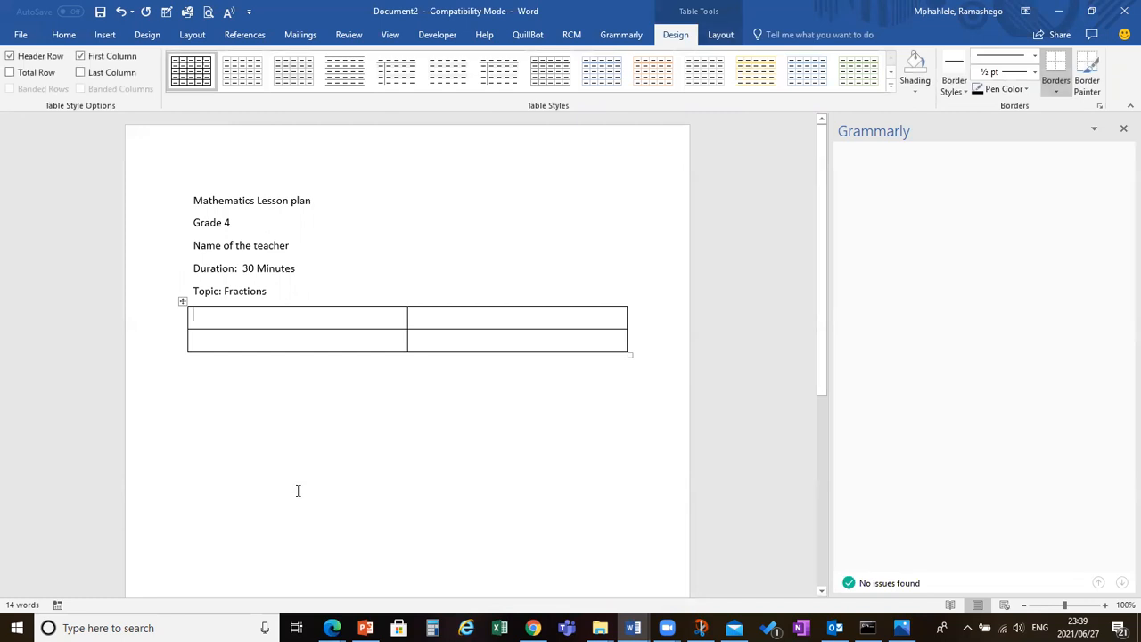
# Enter "Learning outcomes" in the first cell of the table's first row
pyautogui.write('L')
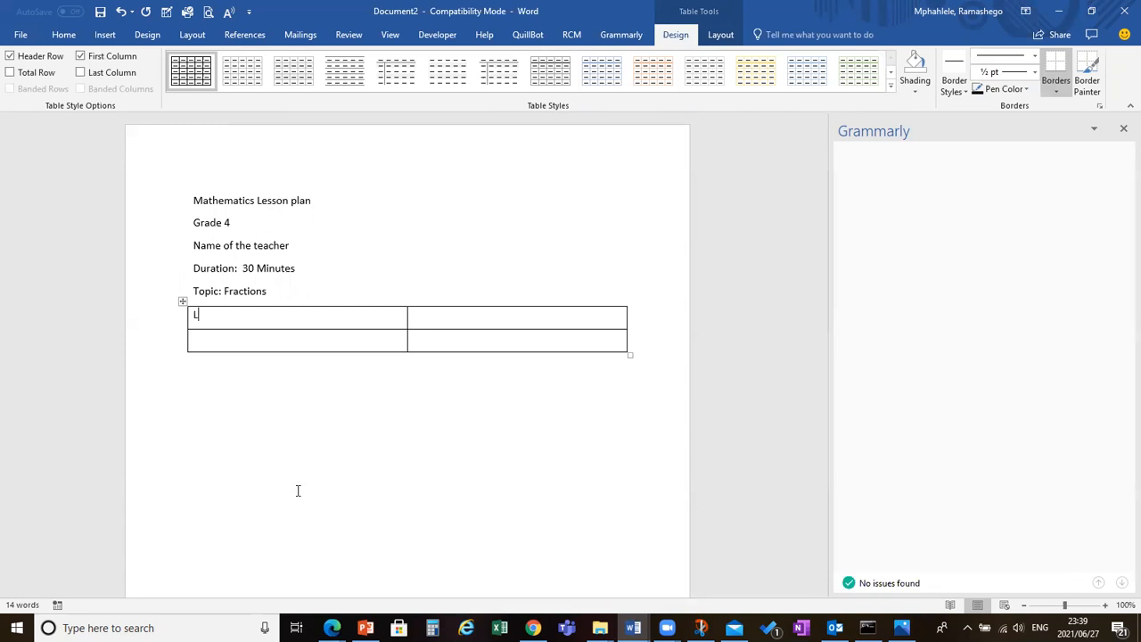
pyautogui.write('earning o')
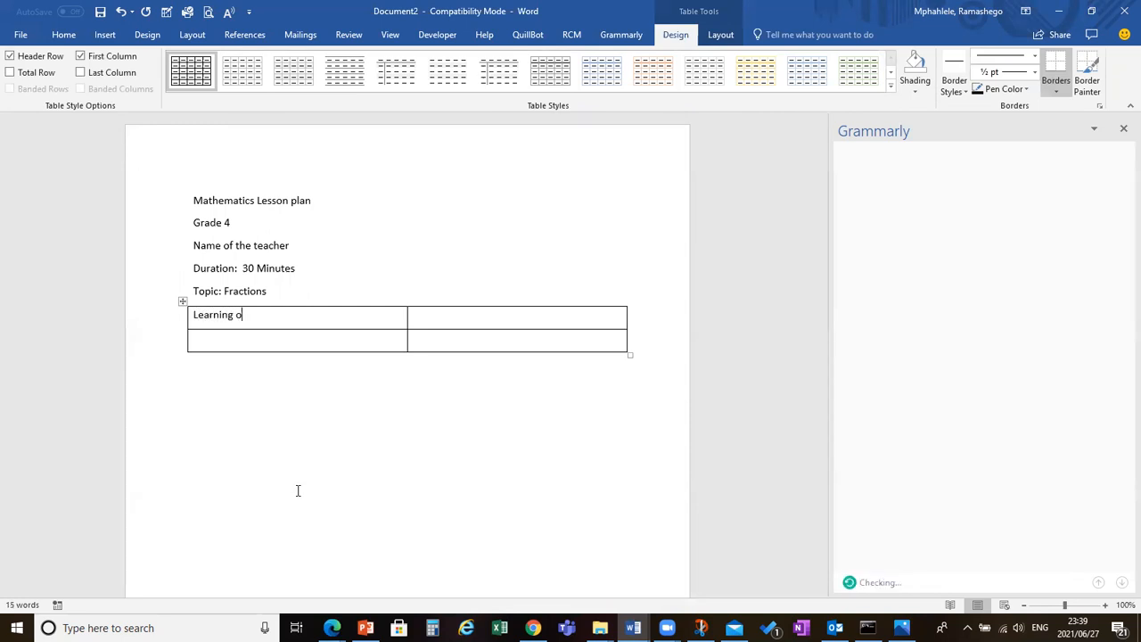
pyautogui.write('utcomes')
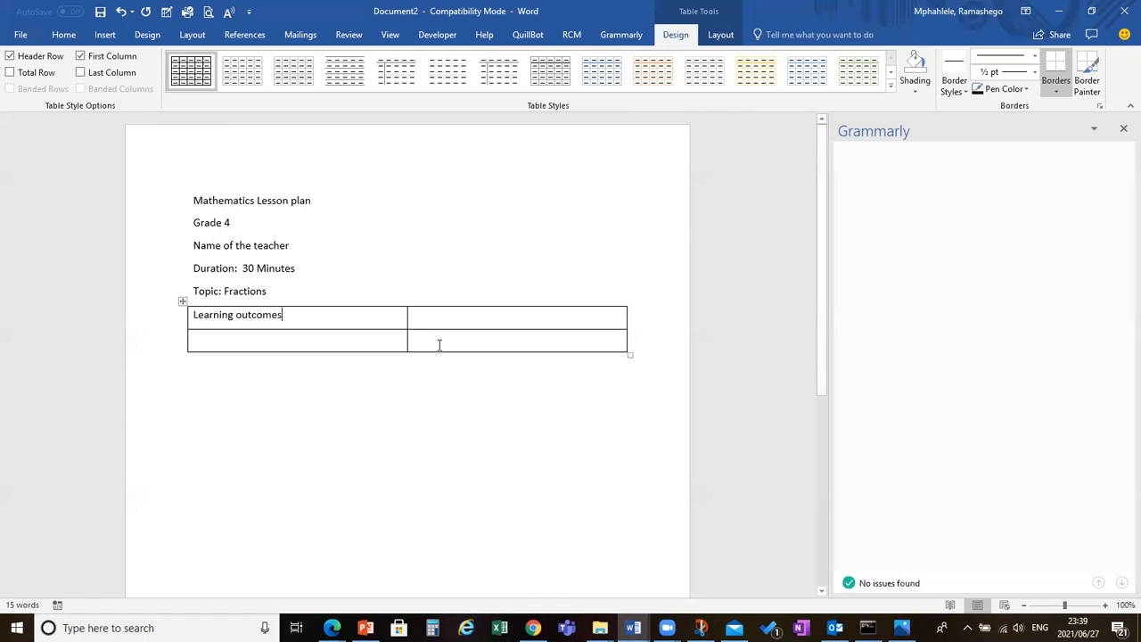
# Enter "At the end of this you be able to:" in the cell beside Learning outcomes and start a new line
pyautogui.click(426, 319)
pyautogui.write('At')
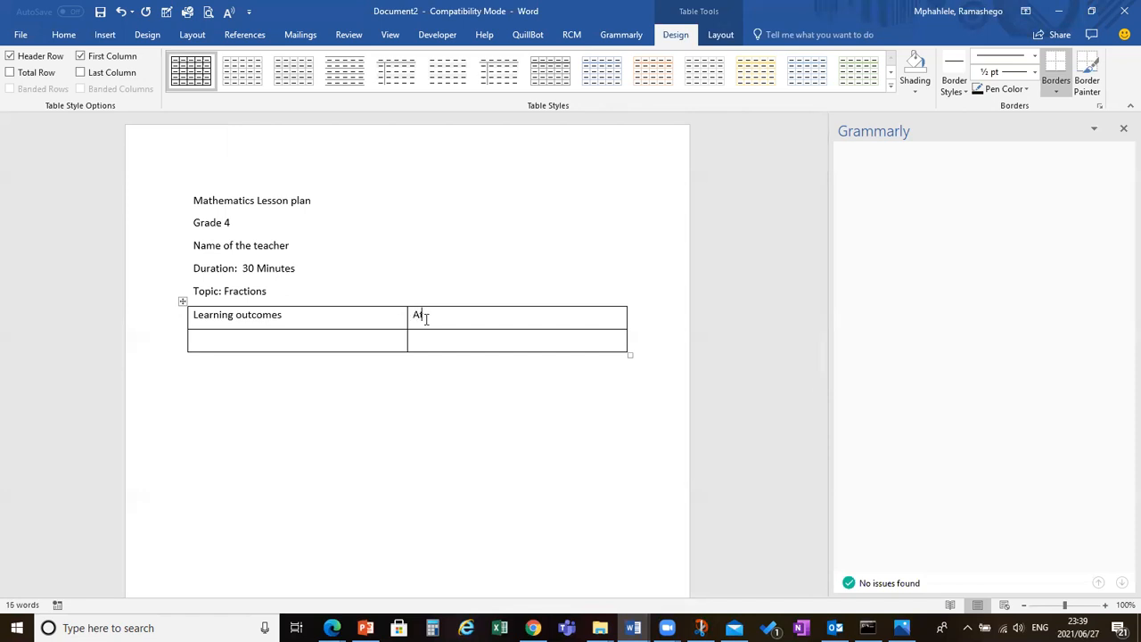
pyautogui.write(' the end of this ')
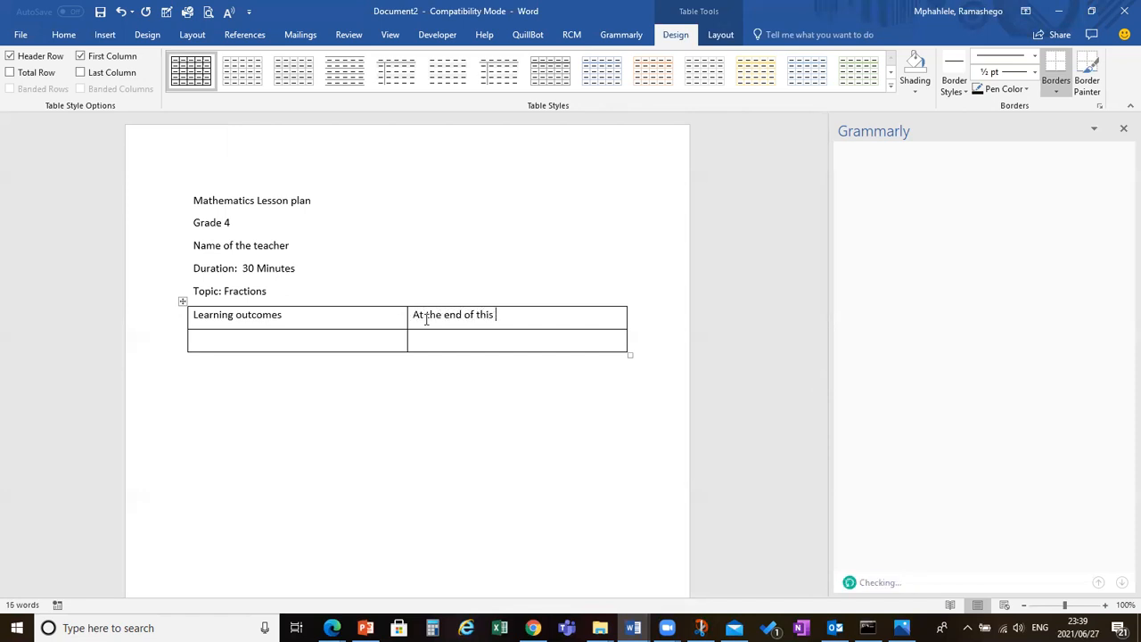
pyautogui.write('you be be')
pyautogui.press('BackSpace')
pyautogui.press('BackSpace')
pyautogui.press('BackSpace')
pyautogui.write('able to:')
pyautogui.press('Return')
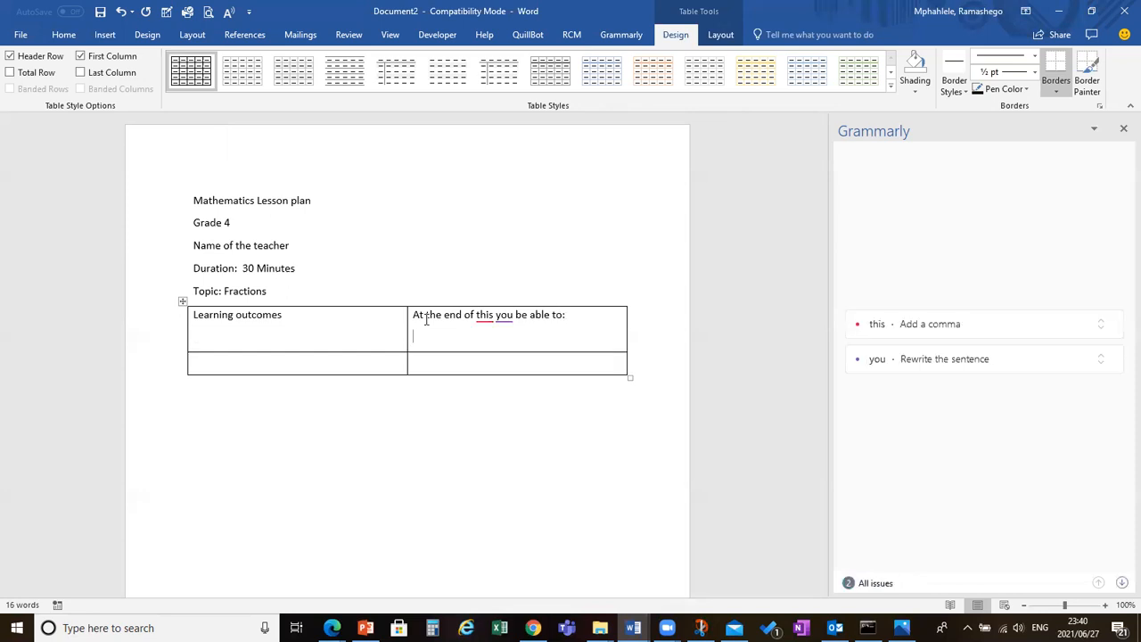
# Insert the word "lesson" after "this" in the learning outcomes introduction
pyautogui.click(494, 315)
pyautogui.write('lesson')
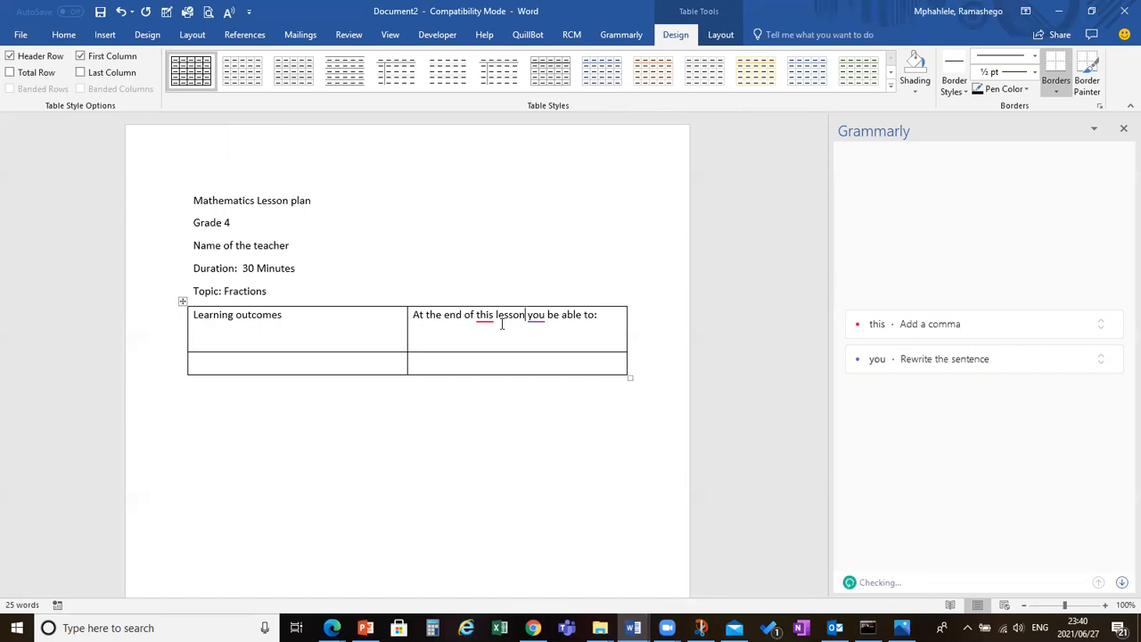
pyautogui.click(482, 315)
pyautogui.click(541, 315)
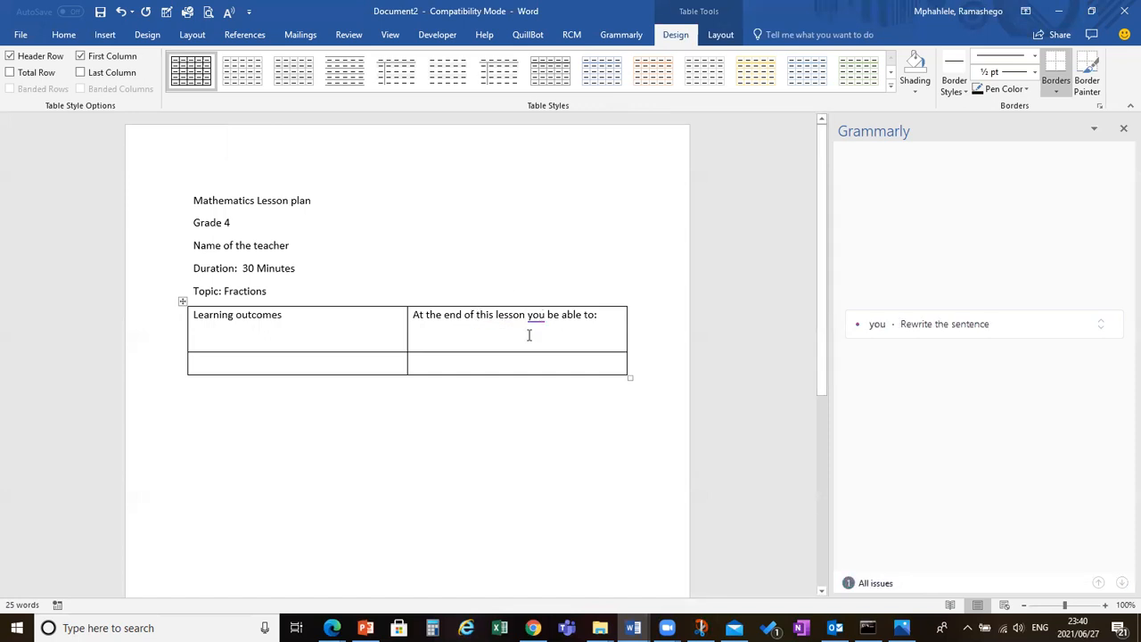
# List the outcomes "Identify common fraction" and "Write common fraction" on separate lines below the introduction
pyautogui.click(426, 334)
pyautogui.write('Identi')
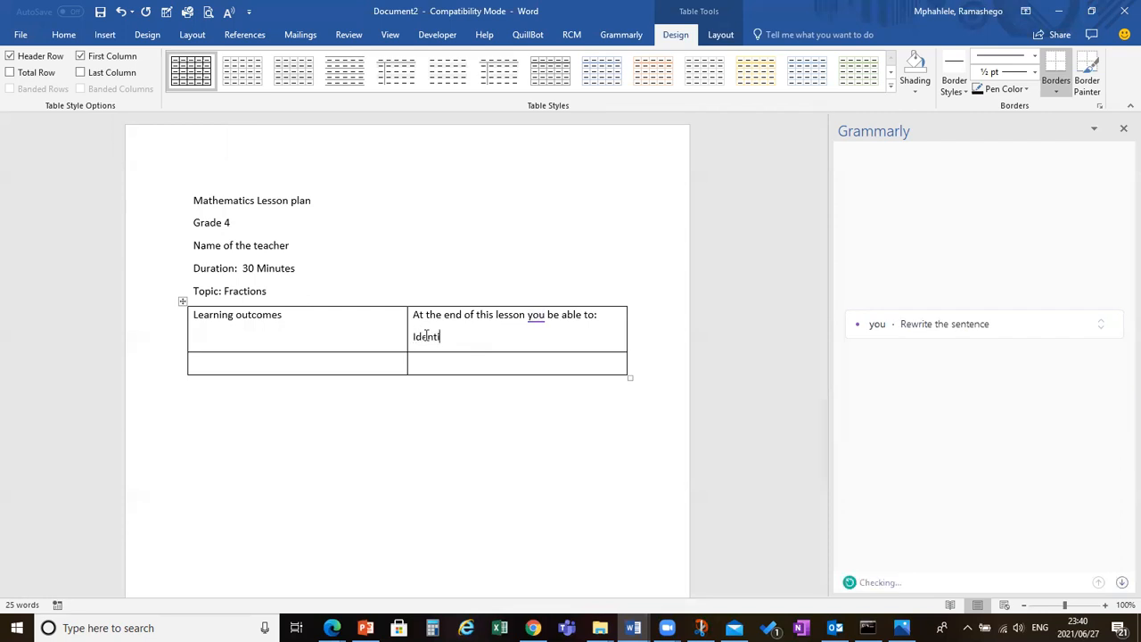
pyautogui.write('fy common fraction')
pyautogui.press('Return')
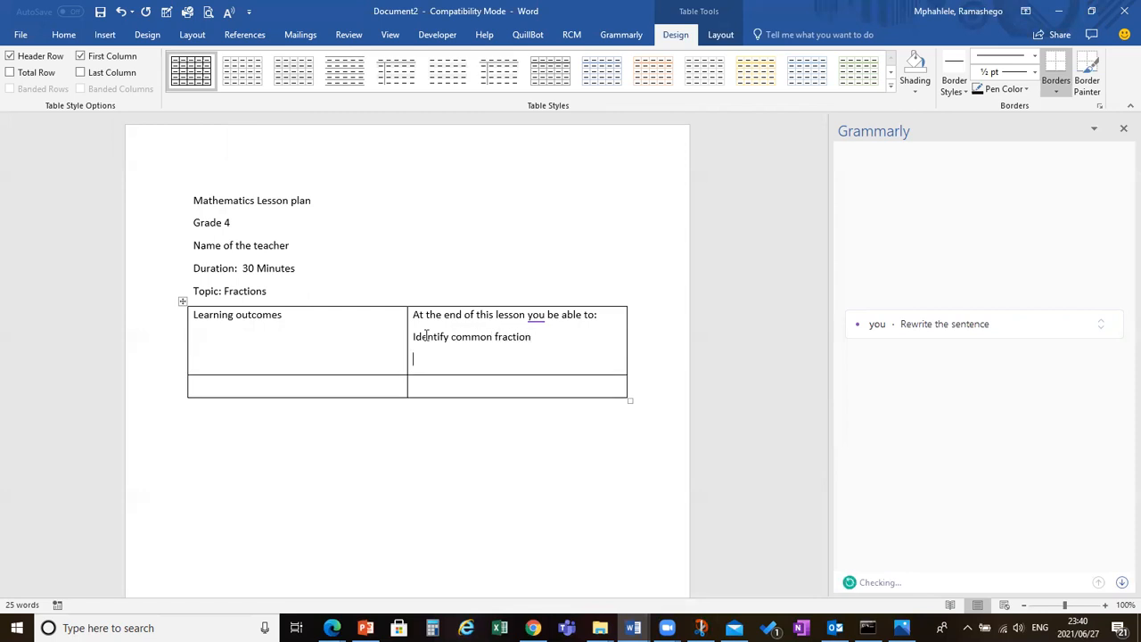
pyautogui.write('Write common fraction')
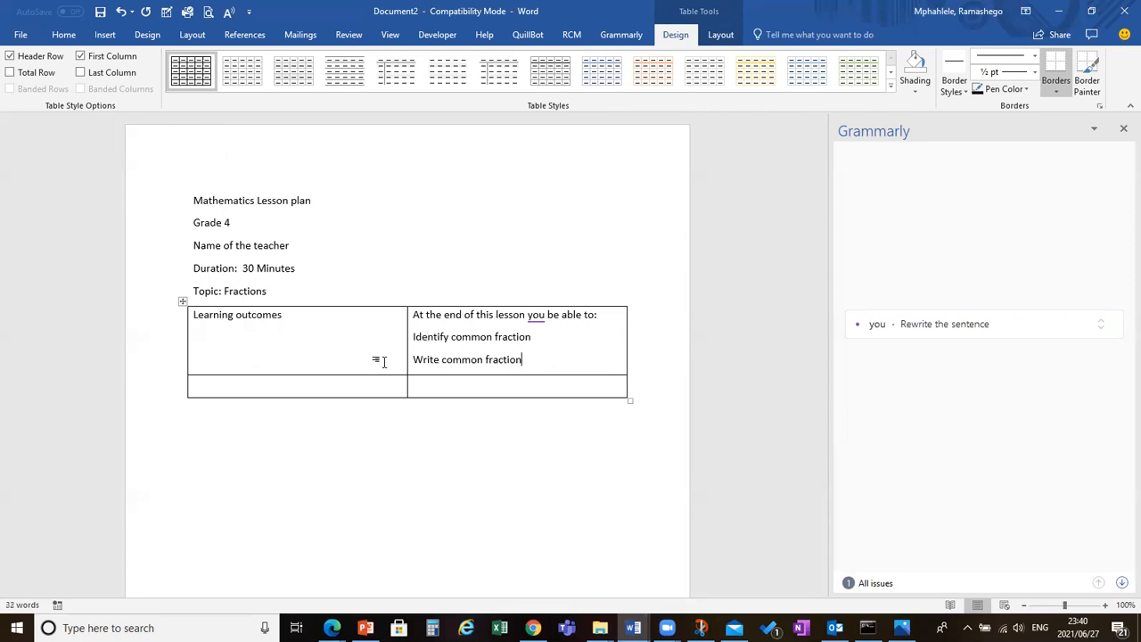
# Label the table's second row "Resources:" and add an empty row at the end of the table
pyautogui.write('Resources')
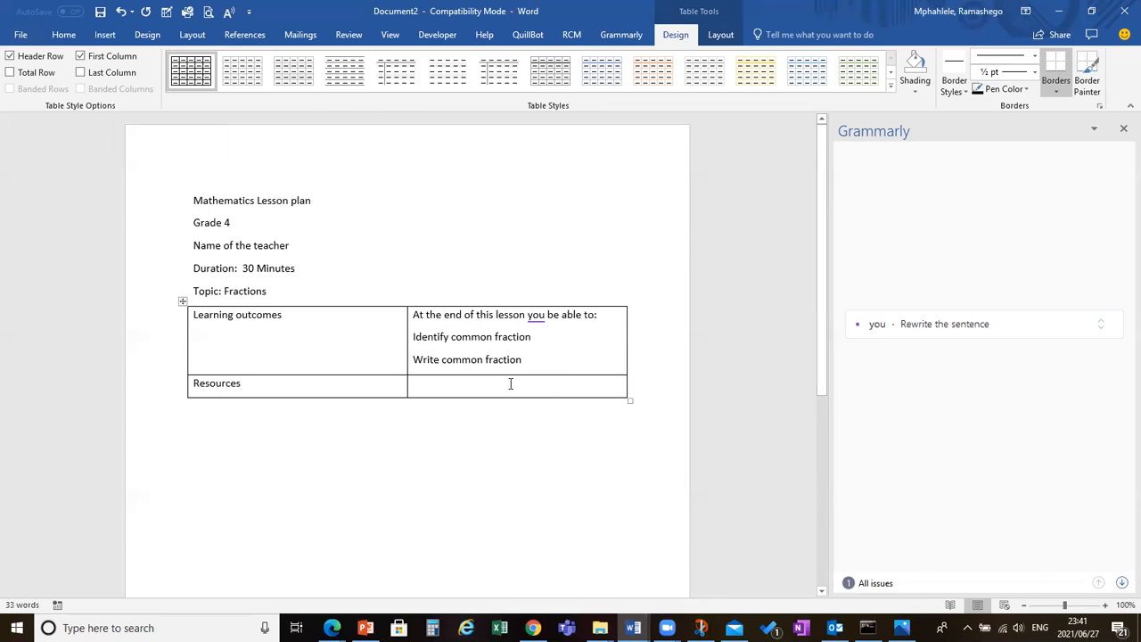
pyautogui.write(':')
pyautogui.click(420, 384)
pyautogui.press('Tab')
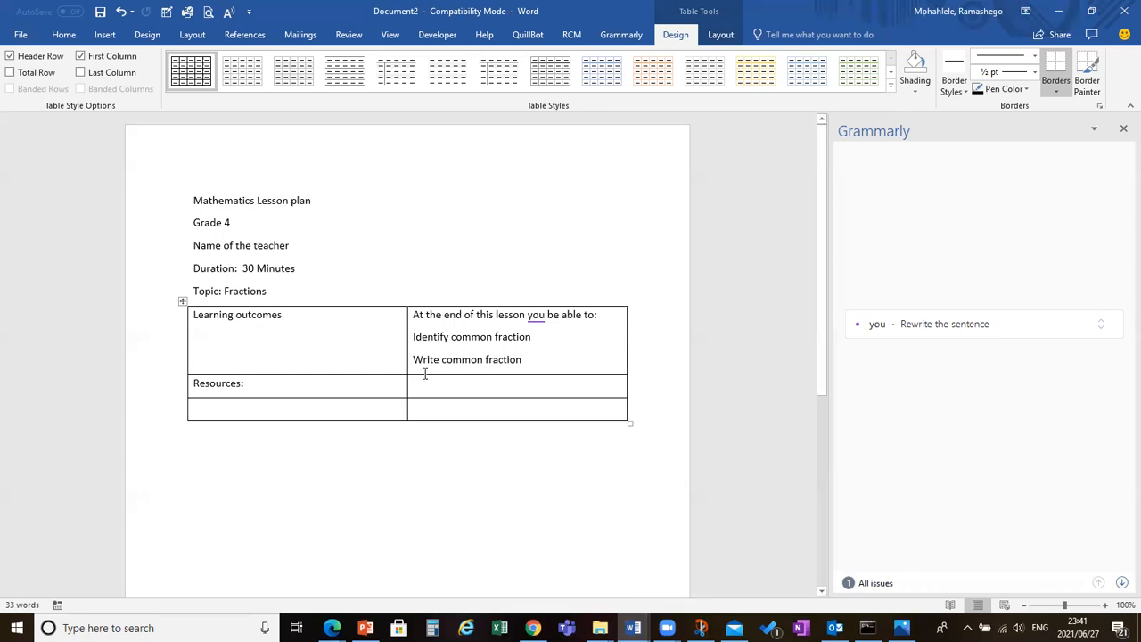
# Add a third column at the table's right edge and insert an empty row directly below the Resources row
pyautogui.moveTo(626, 305)
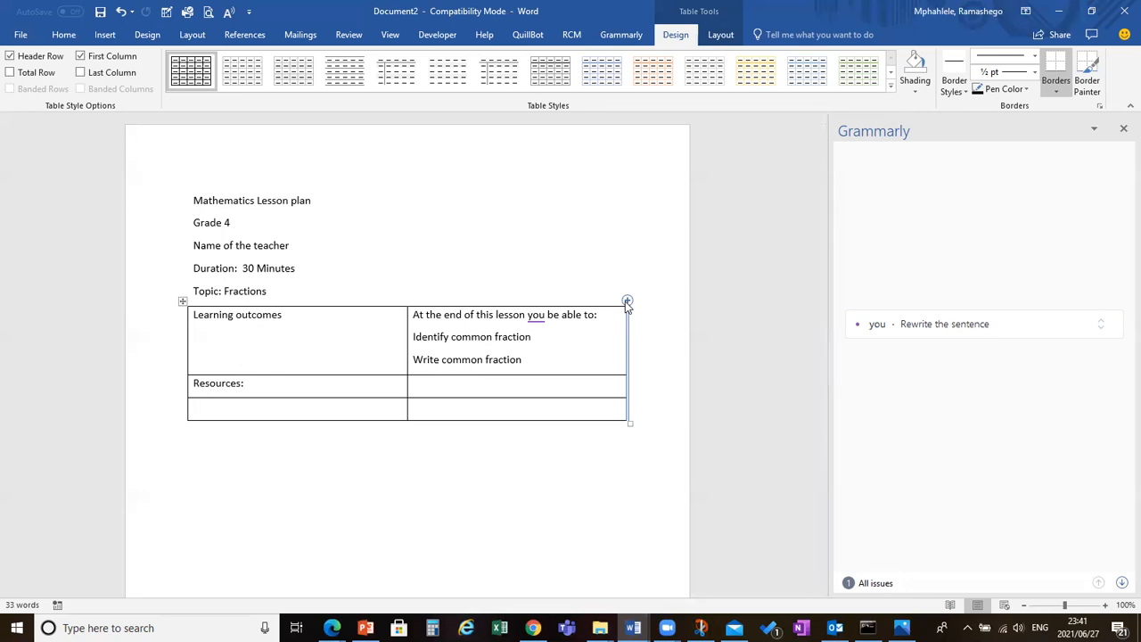
pyautogui.click(627, 302)
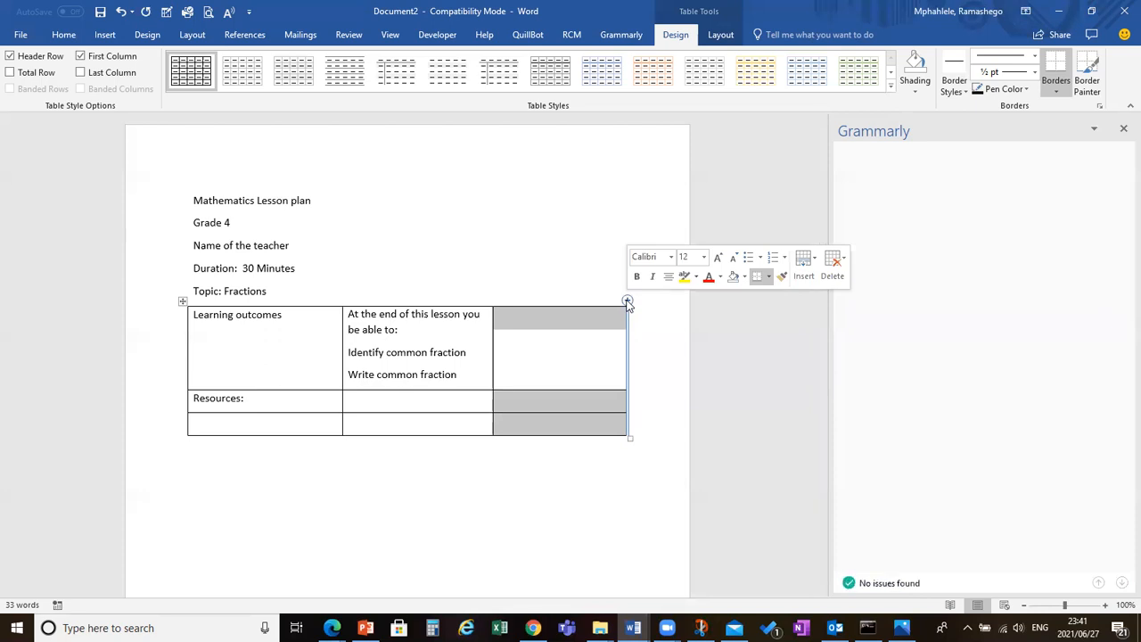
pyautogui.click(500, 427)
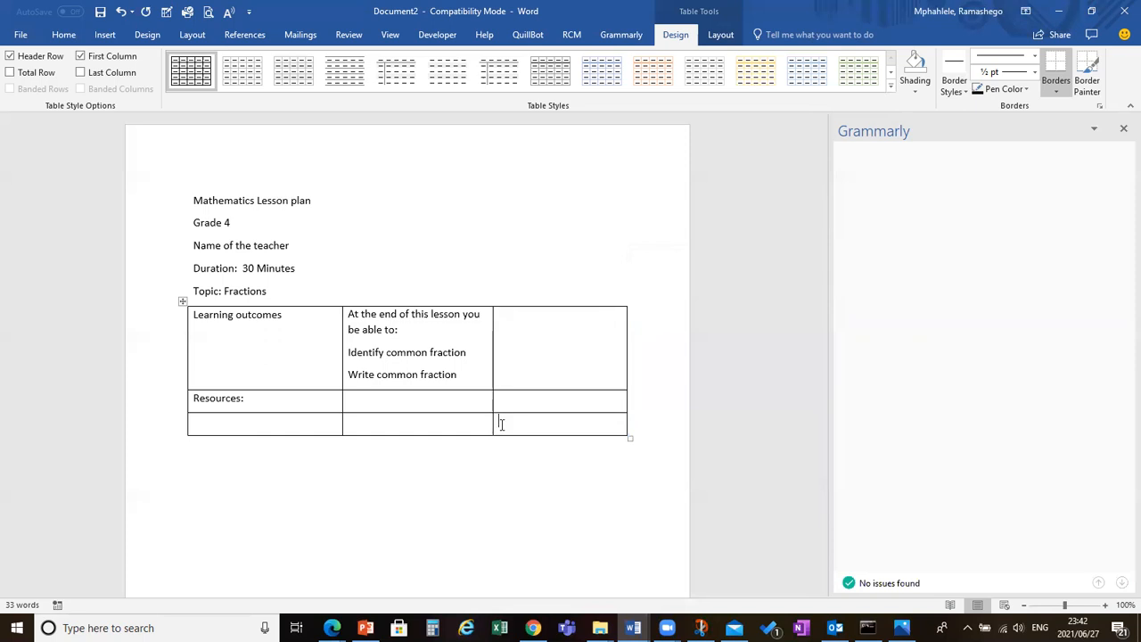
pyautogui.moveTo(183, 416)
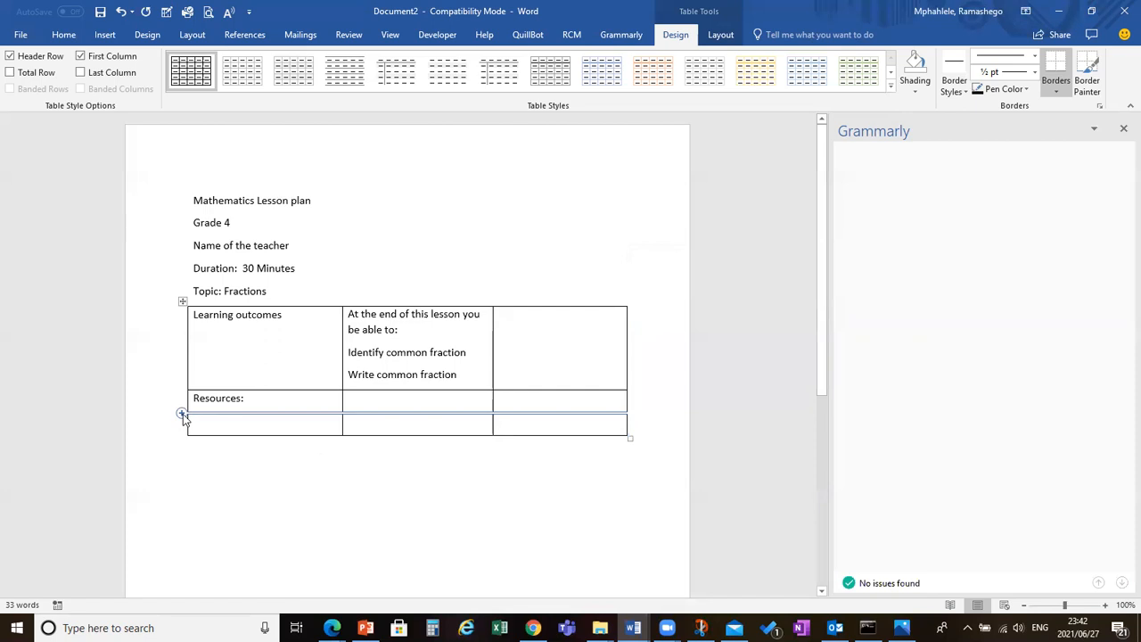
pyautogui.click(182, 413)
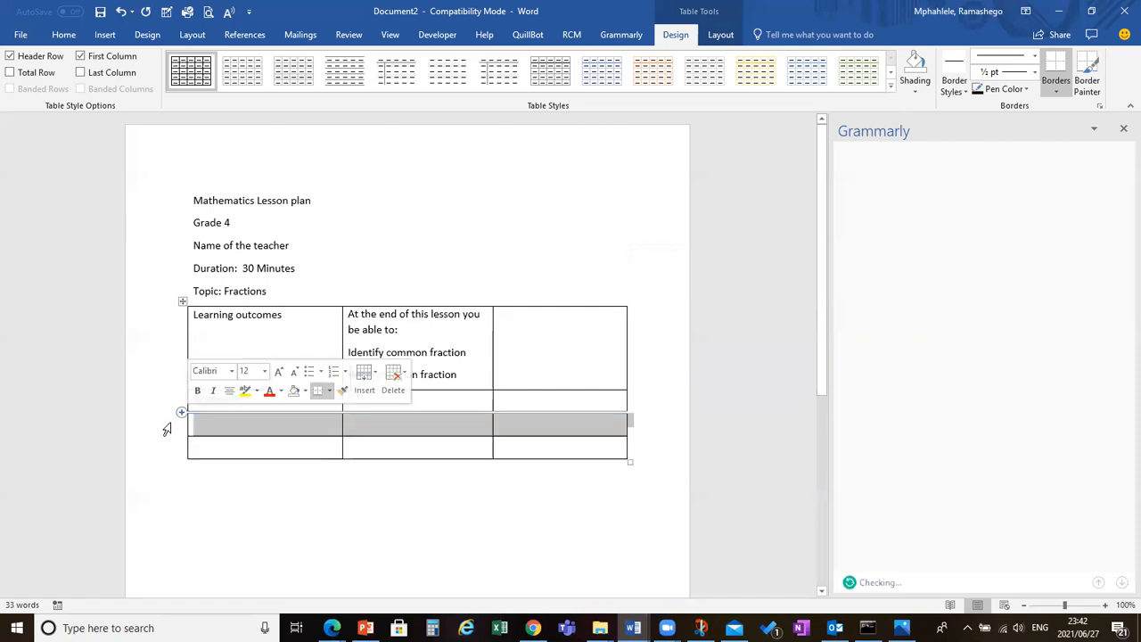